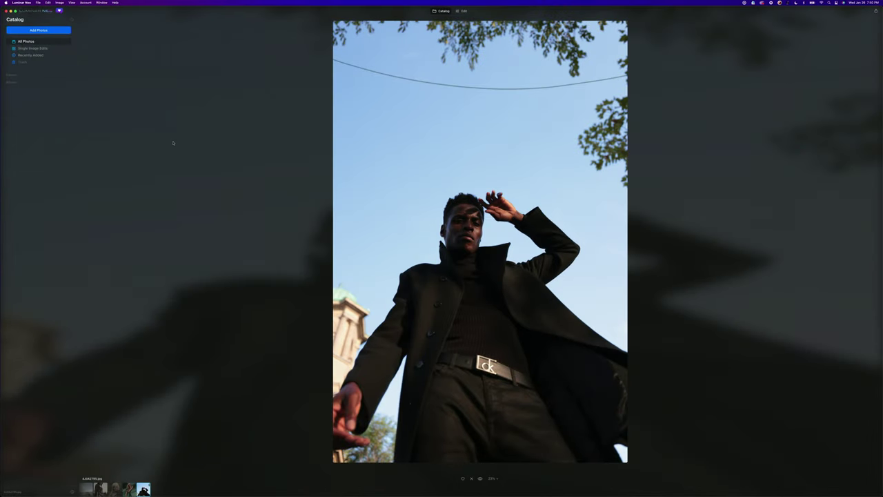
# Step: Open the low-angle portrait of the man in the black coat in the editor, showing Develop's light settings
pyautogui.click(462, 11)
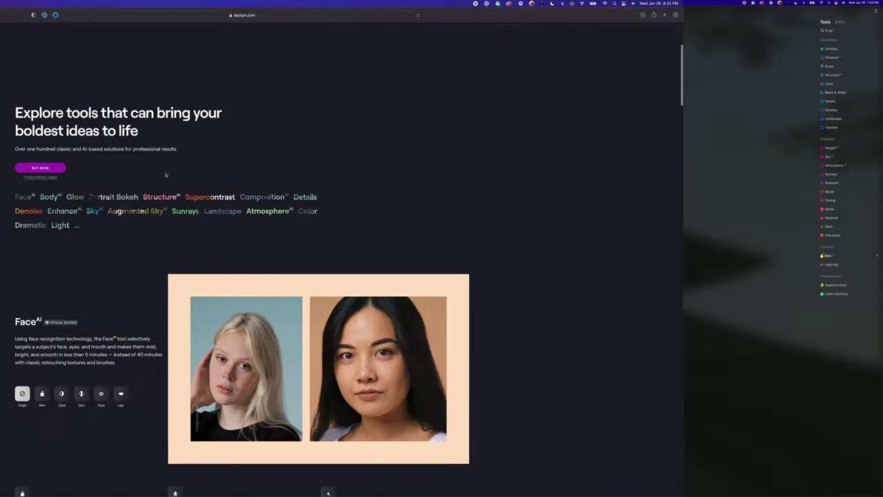
pyautogui.scroll(-5, 366, 175)
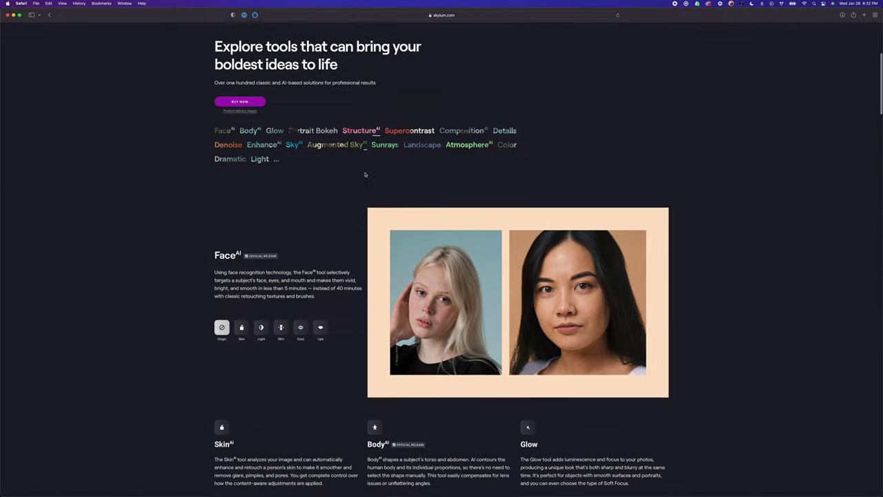
pyautogui.scroll(-5, 365, 175)
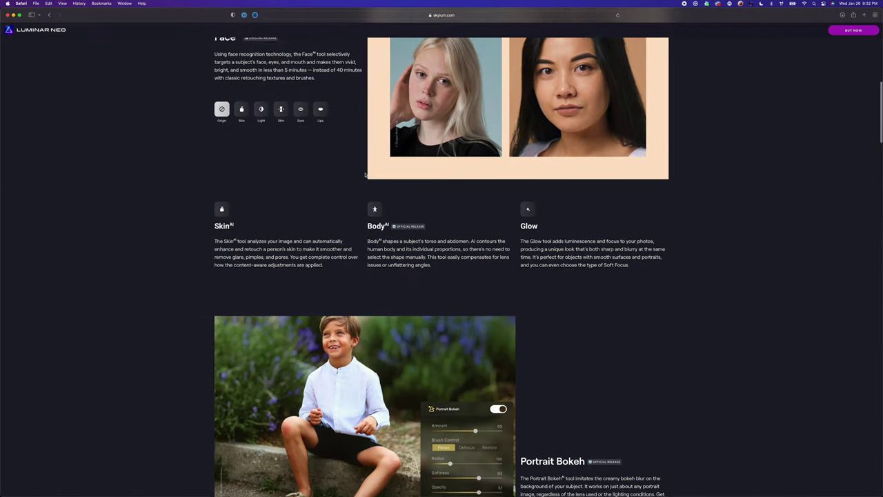
pyautogui.scroll(-4, 366, 174)
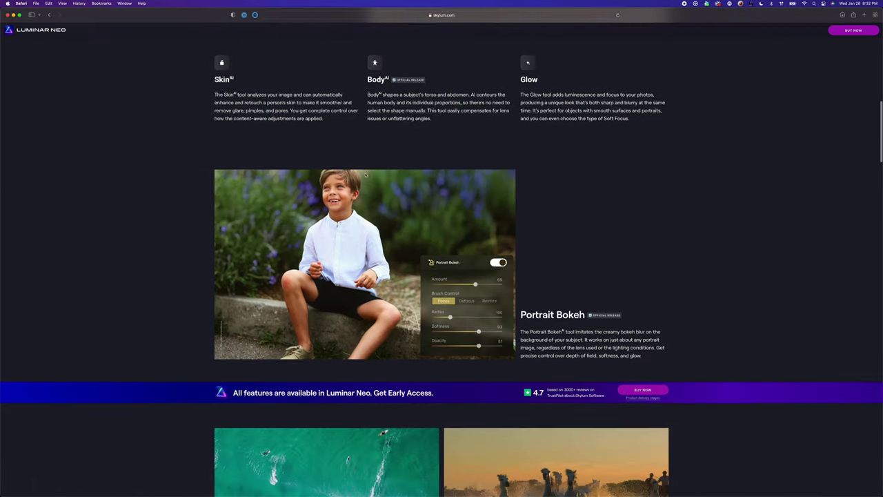
pyautogui.scroll(-4, 365, 175)
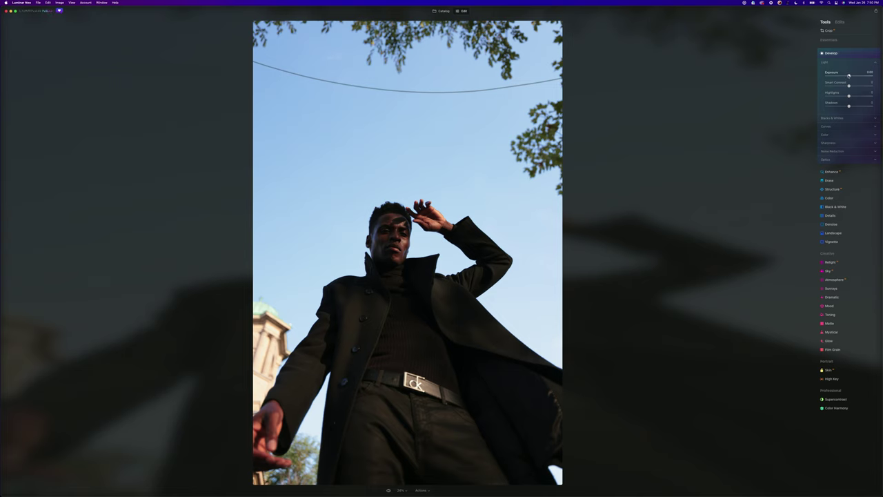
# Step: Raise Develop Exposure slightly to about 0.22
pyautogui.moveTo(848, 75); pyautogui.dragTo(849, 76)
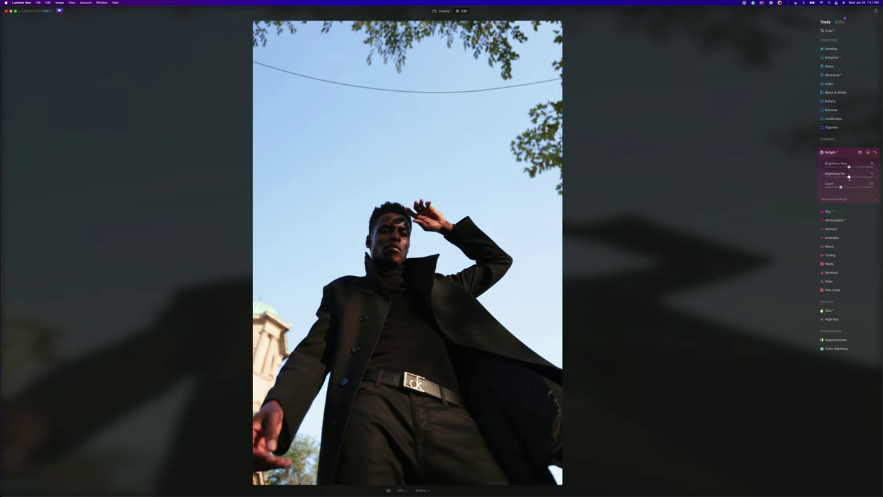
# Step: Relight with brighter Brightness Near, slightly lower Brightness Far and Depth raised to 40
pyautogui.moveTo(848, 177); pyautogui.dragTo(836, 176)
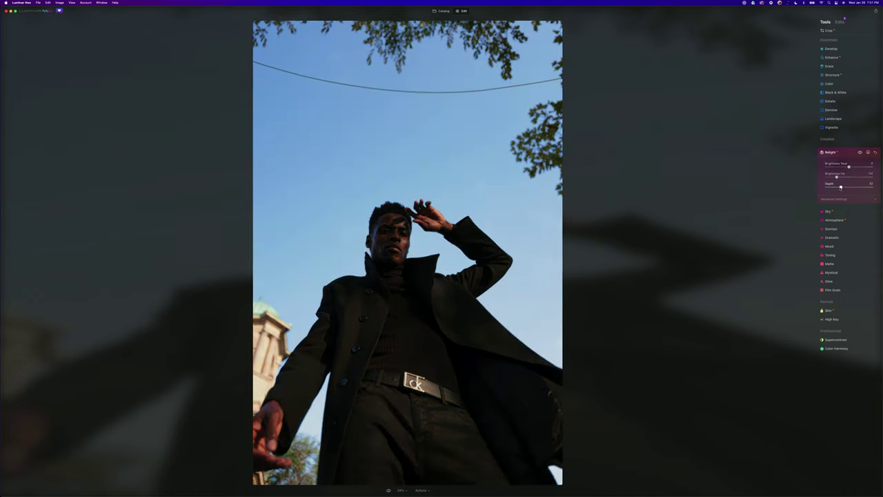
pyautogui.moveTo(842, 187); pyautogui.dragTo(859, 187)
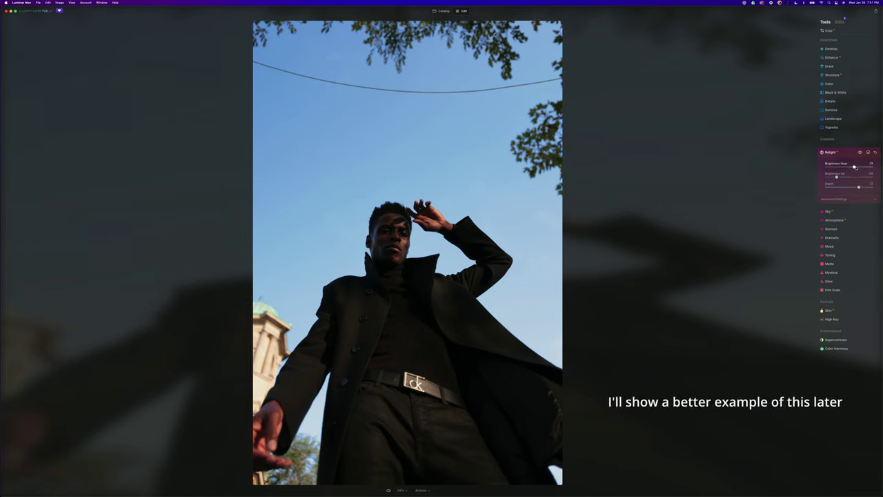
pyautogui.moveTo(857, 167); pyautogui.dragTo(864, 169)
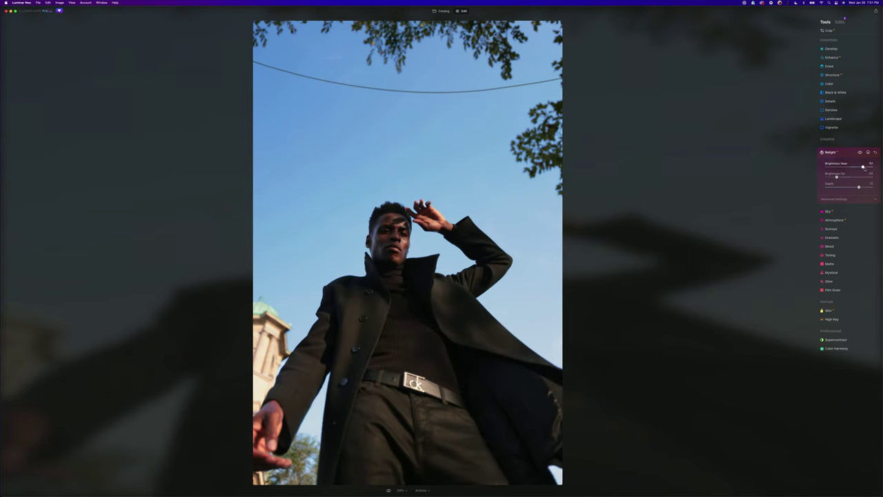
pyautogui.moveTo(836, 176)
pyautogui.mouseDown()
pyautogui.moveTo(847, 178)
pyautogui.moveTo(832, 180)
pyautogui.mouseUp()
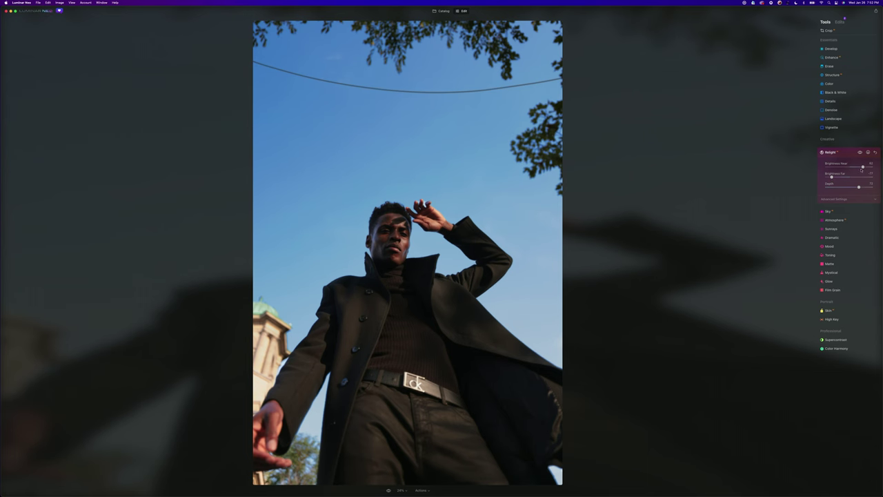
pyautogui.moveTo(861, 168); pyautogui.dragTo(859, 167)
pyautogui.moveTo(831, 177); pyautogui.dragTo(834, 177)
# Step: In the Erase tool, zoom to 100% and set Brush Radius to 10
pyautogui.click(829, 67)
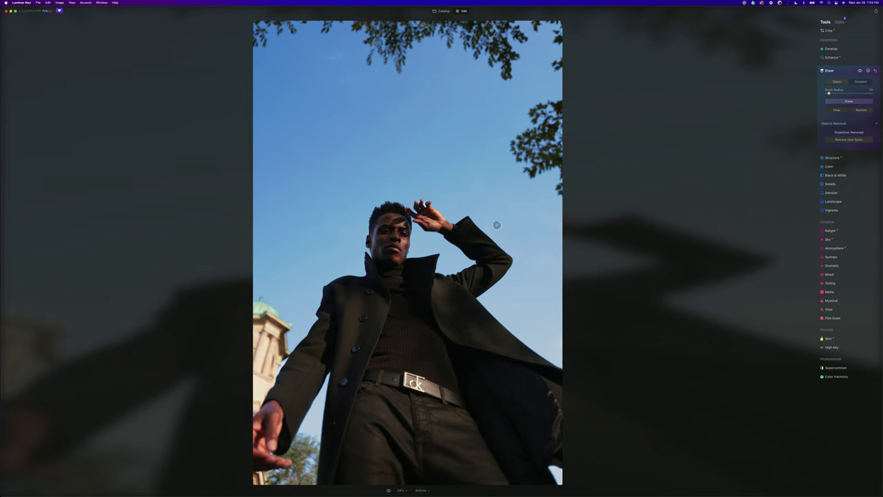
pyautogui.press('z')
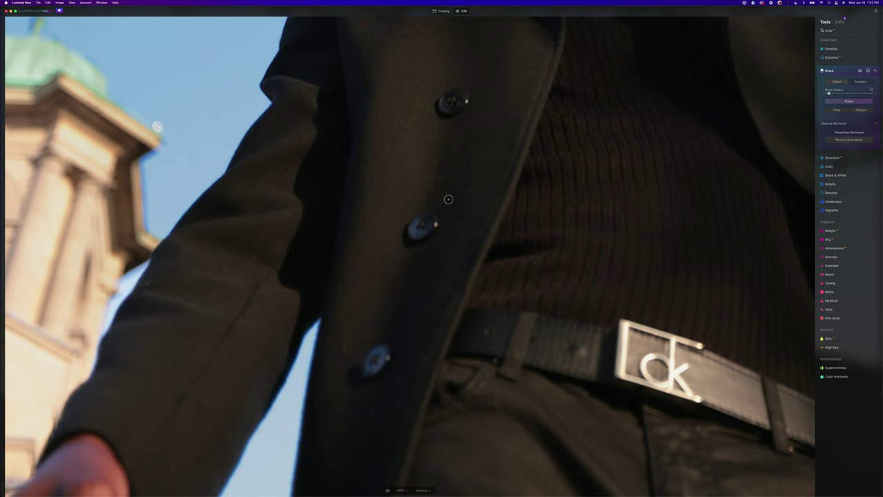
pyautogui.moveTo(830, 95); pyautogui.dragTo(827, 94)
# Step: Paint over the three spot areas on the coat sleeve and erase them
pyautogui.moveTo(253, 260)
pyautogui.mouseDown()
pyautogui.moveTo(278, 241)
pyautogui.moveTo(286, 212)
pyautogui.mouseUp()
pyautogui.moveTo(142, 283); pyautogui.dragTo(149, 282)
pyautogui.moveTo(212, 296); pyautogui.dragTo(218, 290)
pyautogui.click(847, 101)
pyautogui.click(830, 48)
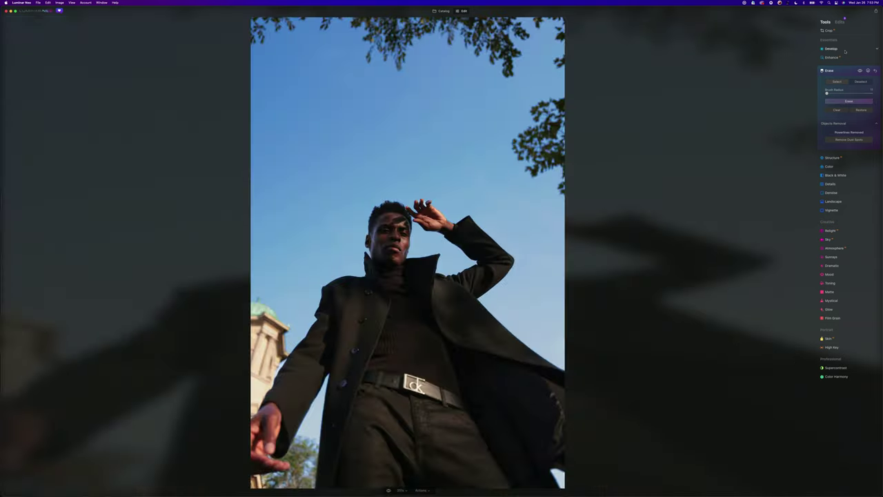
# Step: Nudge Develop Exposure up to about 0.19
pyautogui.moveTo(848, 76); pyautogui.dragTo(850, 76)
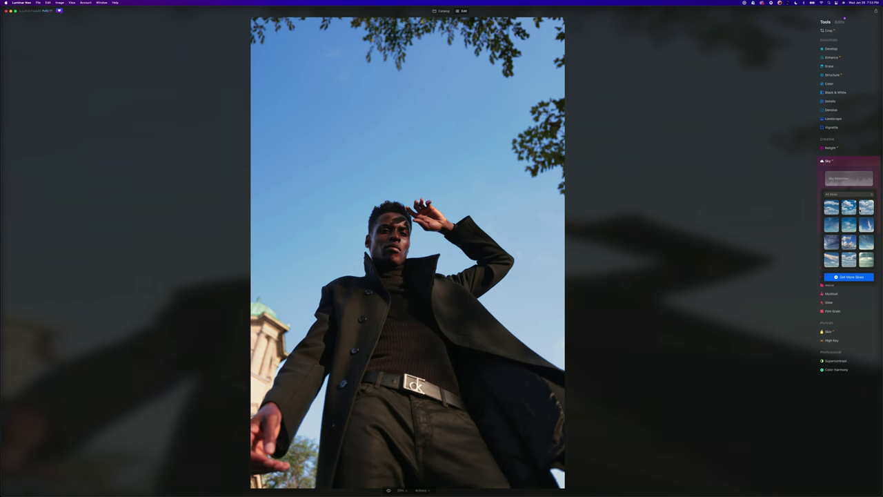
pyautogui.scroll(-5, 862, 211)
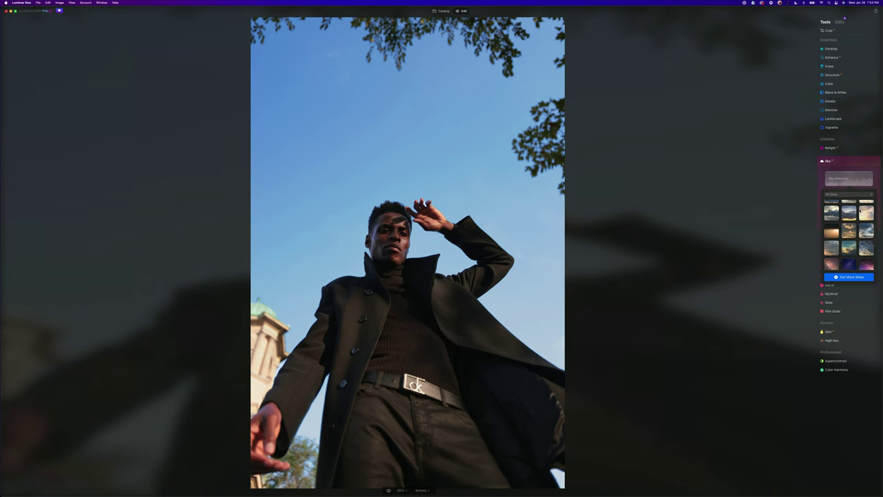
pyautogui.scroll(-1, 848, 231)
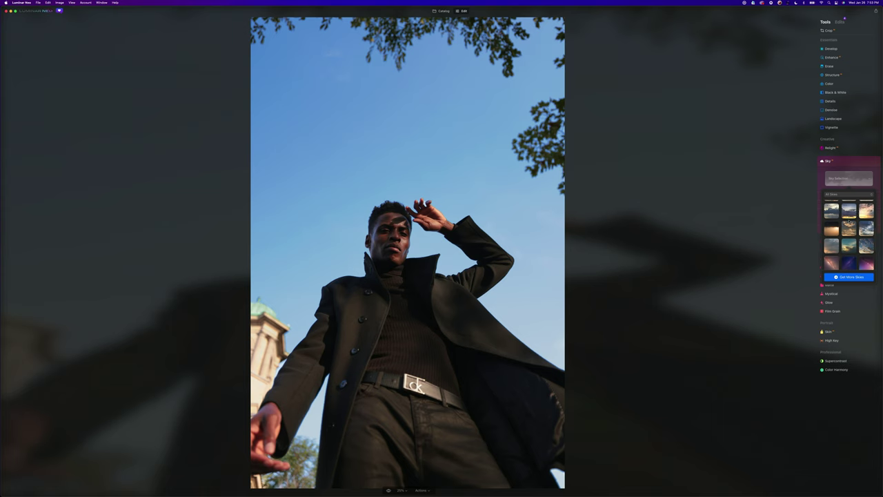
pyautogui.scroll(-2, 848, 234)
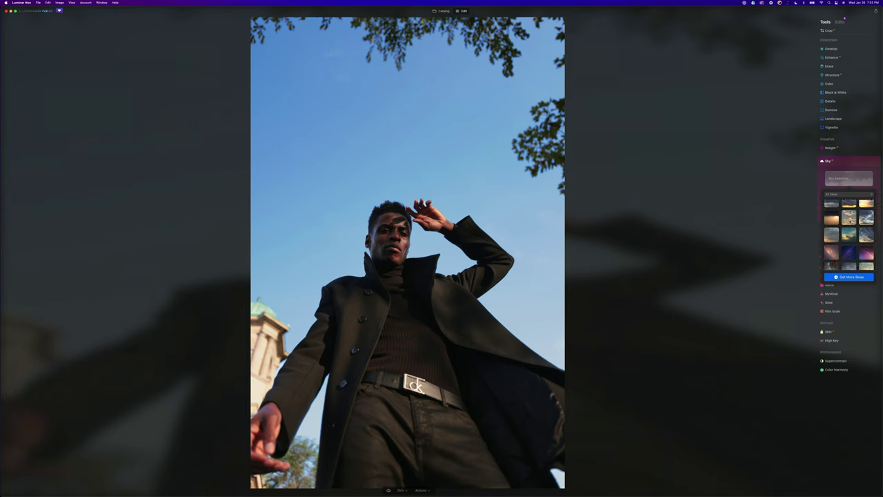
# Step: Replace the sky, trying a grey cloudy sky before settling on a dramatic sunset sky
pyautogui.click(849, 217)
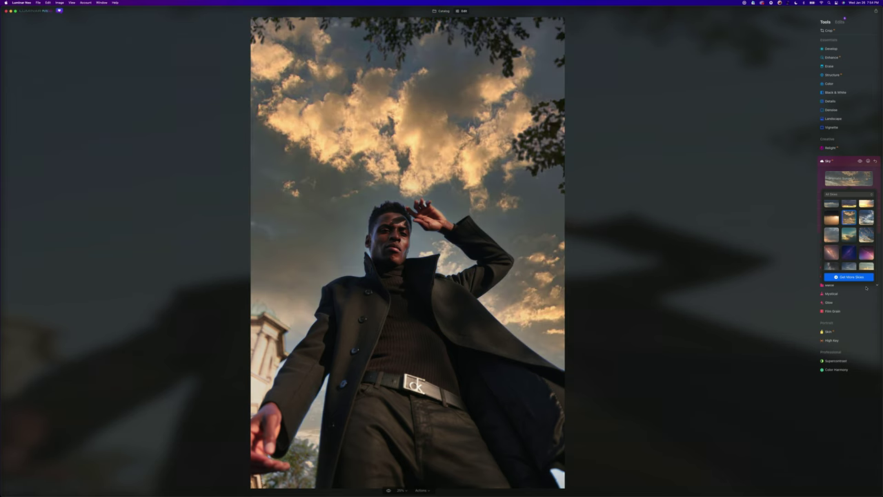
pyautogui.scroll(-2, 846, 232)
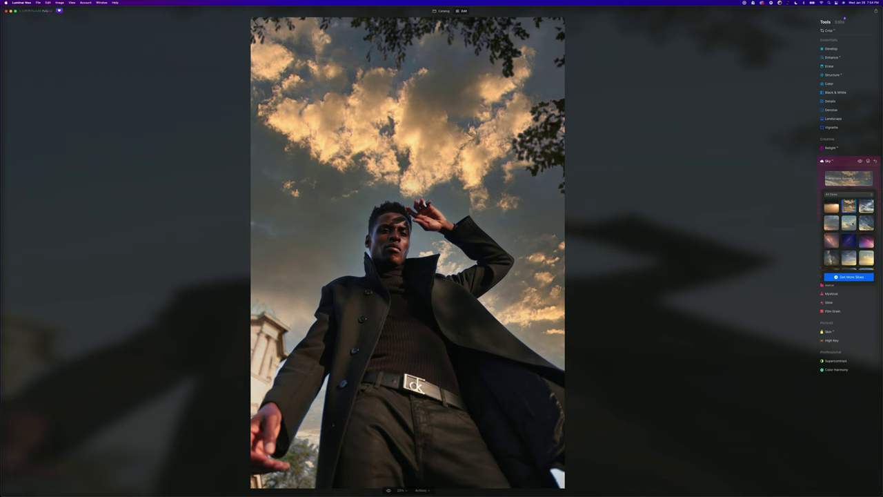
pyautogui.click(832, 223)
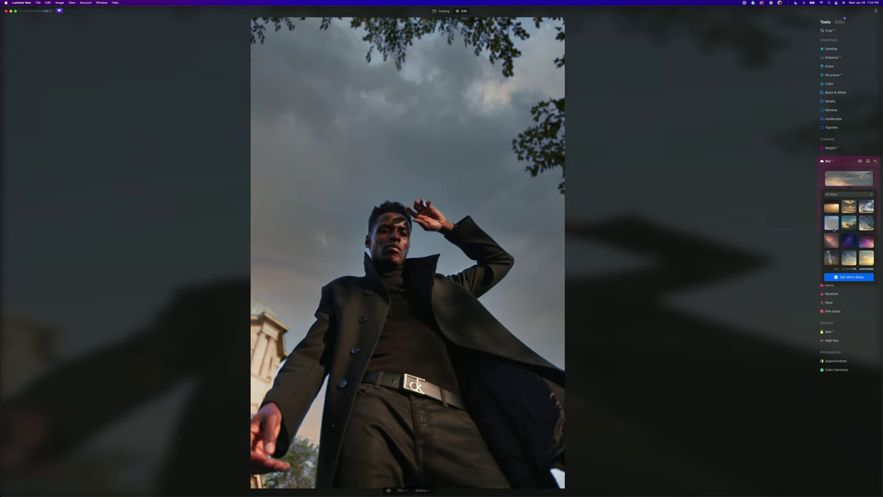
pyautogui.scroll(-3, 833, 229)
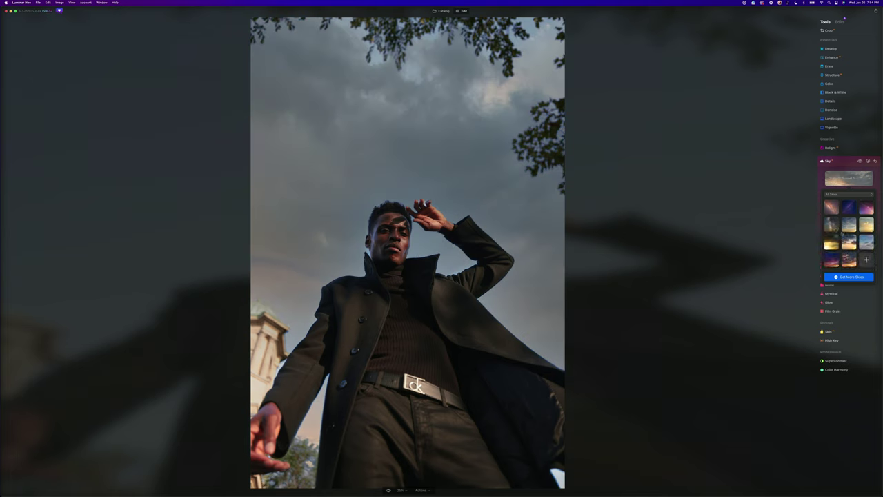
pyautogui.click(852, 243)
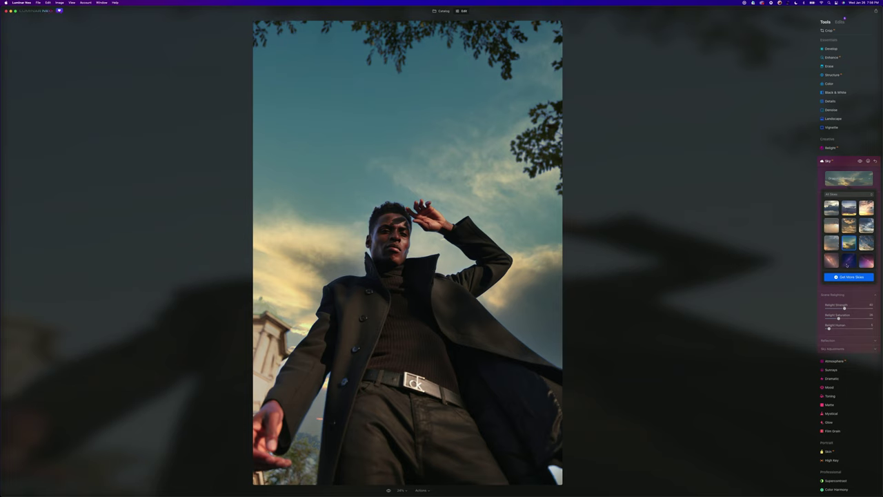
# Step: Set the new sky's Horizon Position to its minimum and expand Reflection and Sky Adjustments
pyautogui.click(847, 246)
pyautogui.moveTo(849, 209); pyautogui.dragTo(826, 208)
pyautogui.click(834, 341)
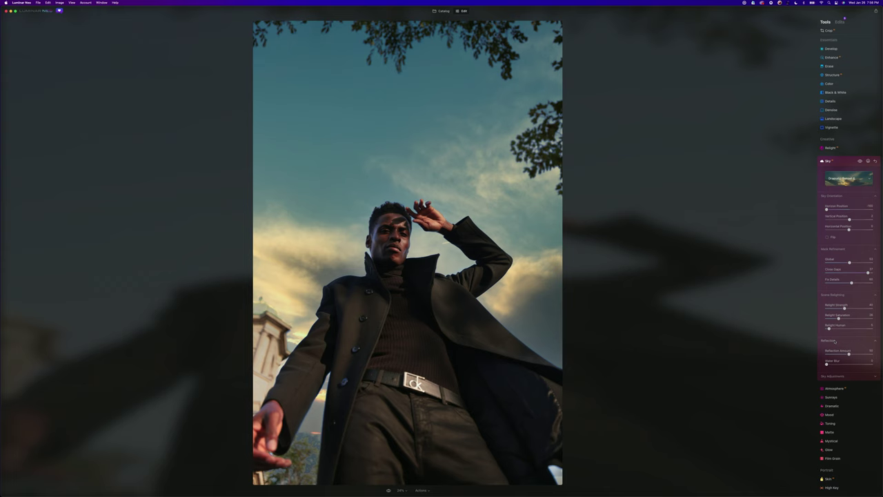
pyautogui.click(831, 375)
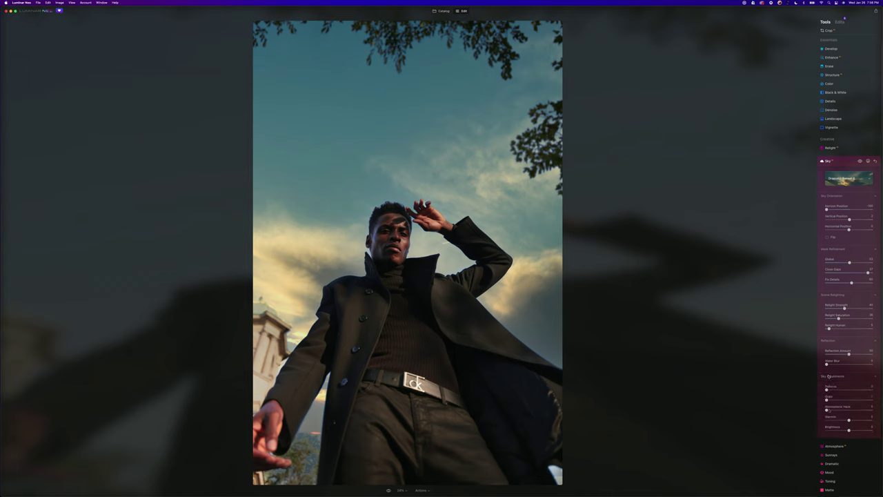
pyautogui.scroll(-2, 830, 373)
pyautogui.scroll(-1, 829, 373)
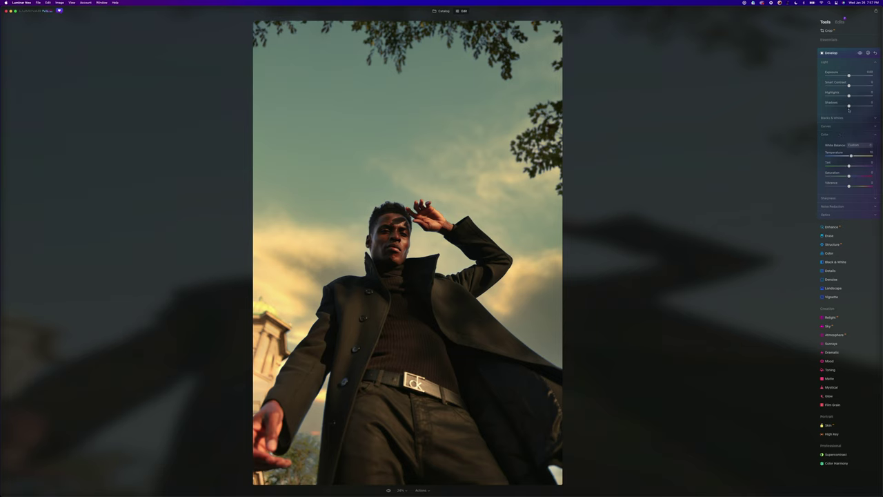
# Step: Lift Develop Shadows to about 15 and lower Relight's Brightness Far slightly
pyautogui.moveTo(849, 108); pyautogui.dragTo(853, 106)
pyautogui.click(831, 316)
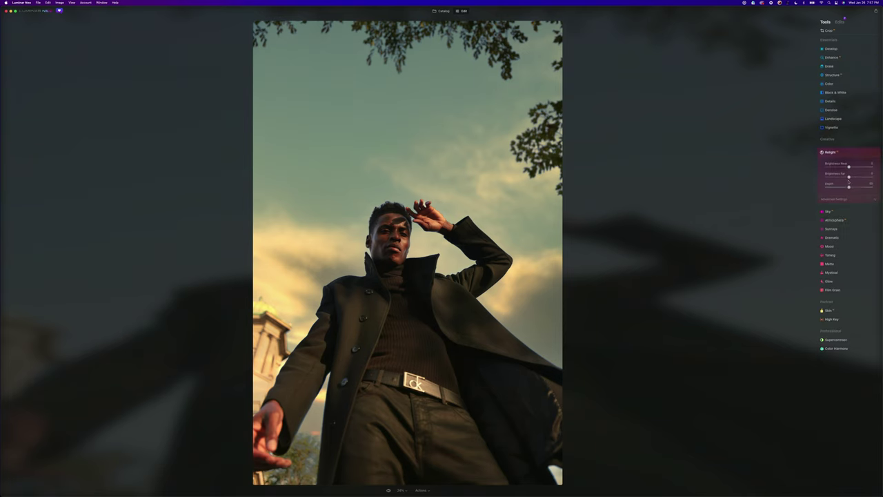
pyautogui.moveTo(849, 177); pyautogui.dragTo(846, 178)
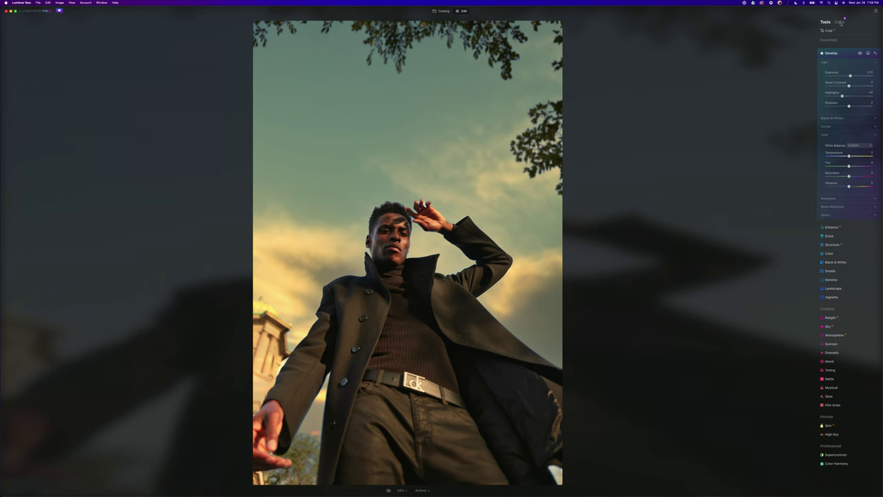
# Step: Review the applied Sky, Relight and Develop edits in the portrait's Edits list
pyautogui.click(839, 23)
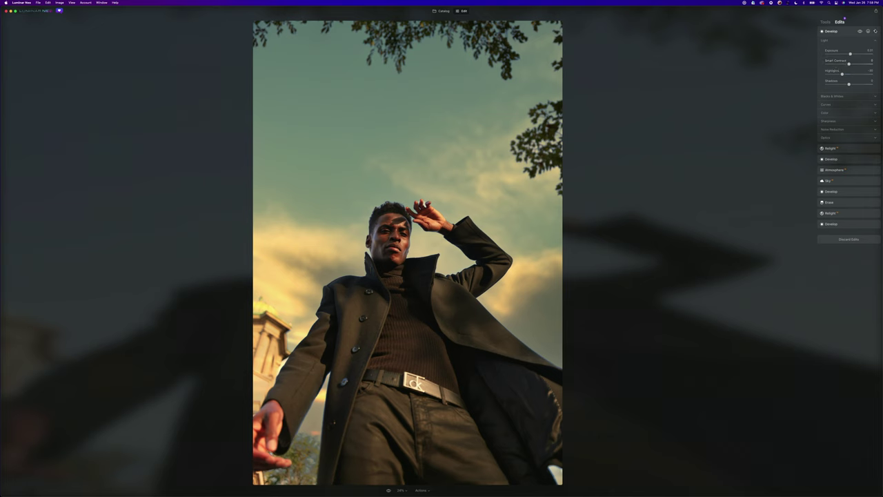
pyautogui.click(847, 31)
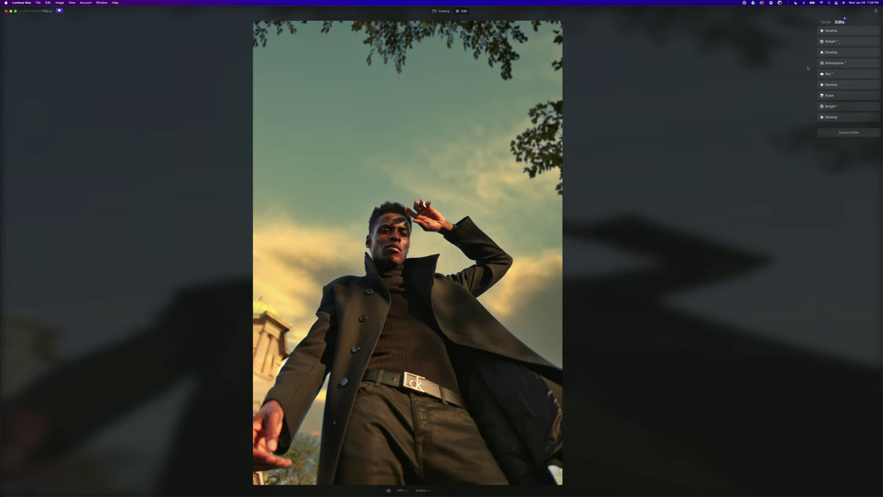
pyautogui.click(828, 73)
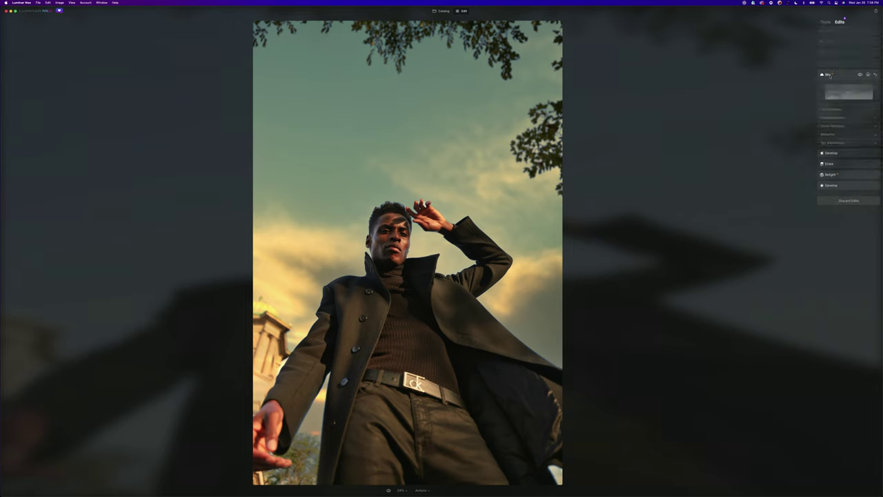
pyautogui.click(832, 31)
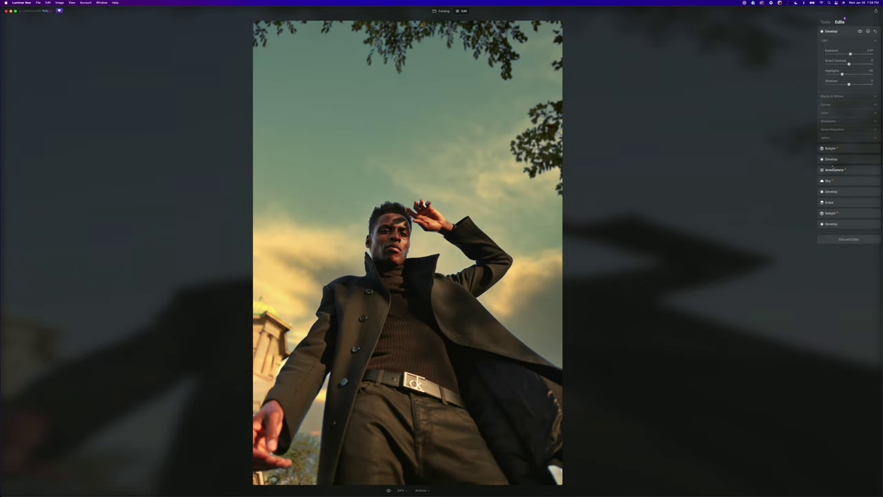
pyautogui.click(830, 149)
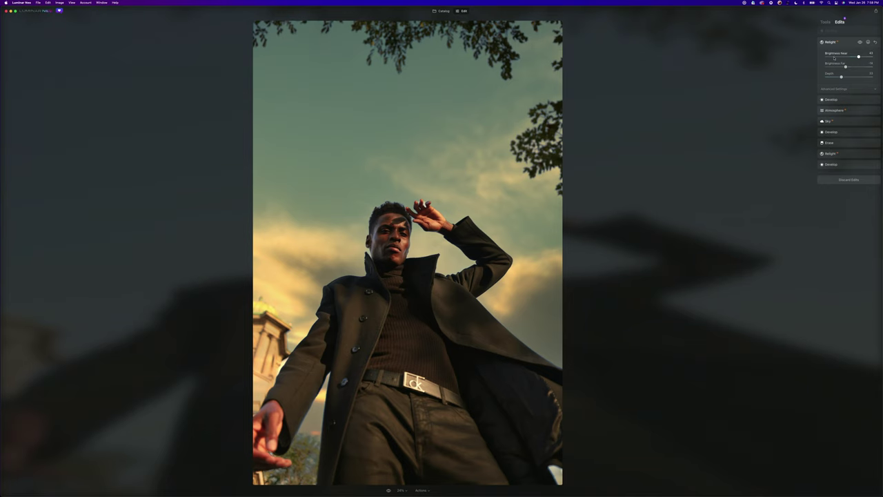
pyautogui.click(833, 31)
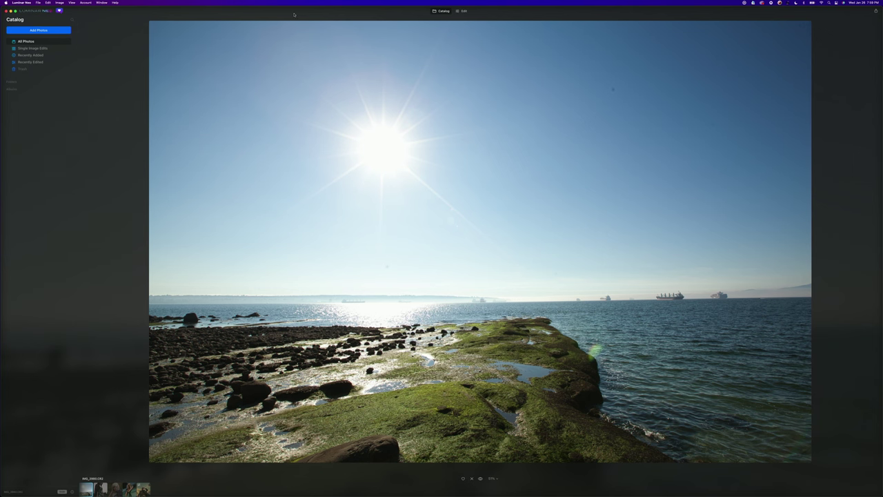
# Step: Open the seaside landscape in the editor and apply Erase's Remove Dust Spots
pyautogui.click(460, 12)
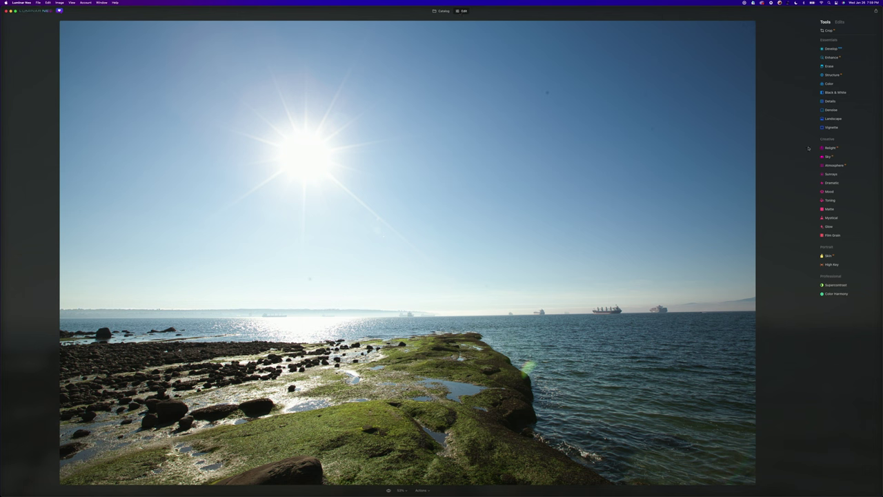
pyautogui.click(830, 67)
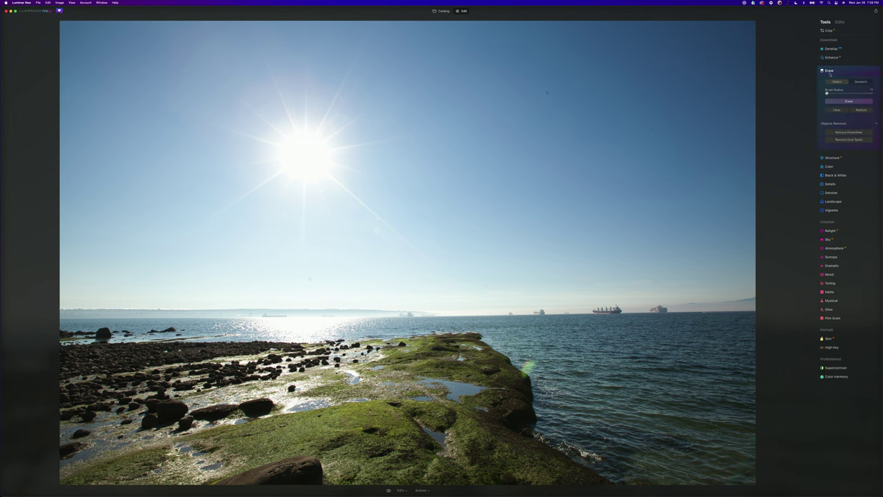
pyautogui.click(851, 139)
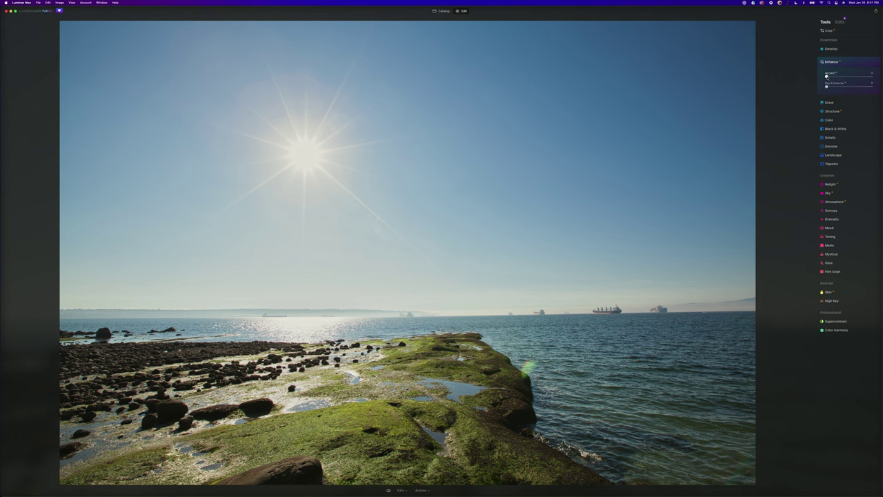
# Step: Increase the Enhance Accent slider, leaving Sky Enhancer at 0
pyautogui.moveTo(826, 85)
pyautogui.mouseDown()
pyautogui.moveTo(853, 84)
pyautogui.moveTo(829, 86)
pyautogui.moveTo(842, 80)
pyautogui.mouseUp()
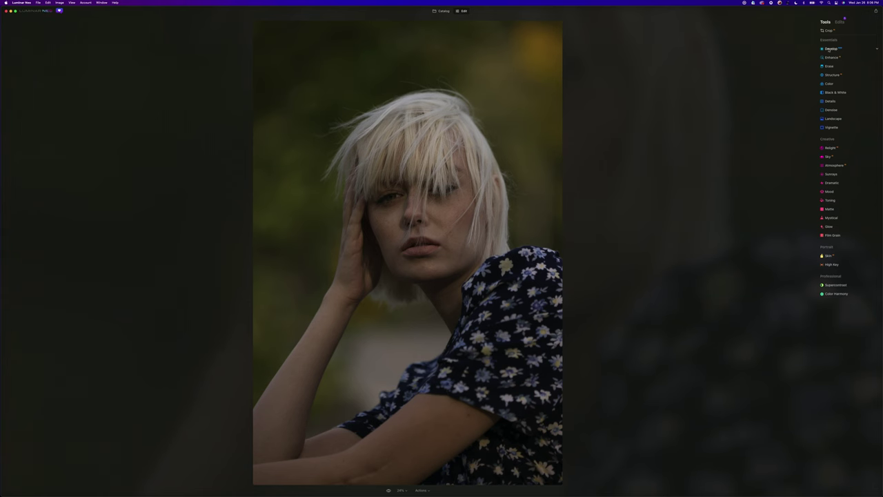
# Step: In Develop, nudge Exposure up slightly and raise Temperature to warm the blonde portrait
pyautogui.click(829, 49)
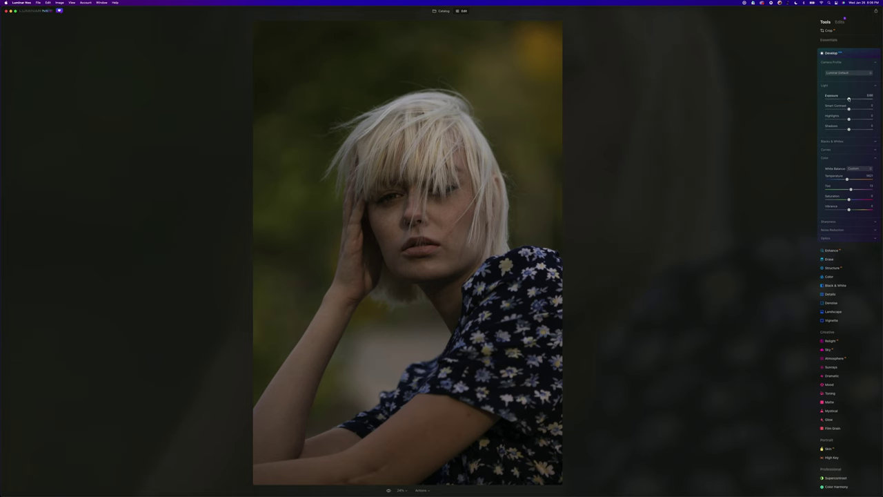
pyautogui.moveTo(849, 98); pyautogui.dragTo(850, 99)
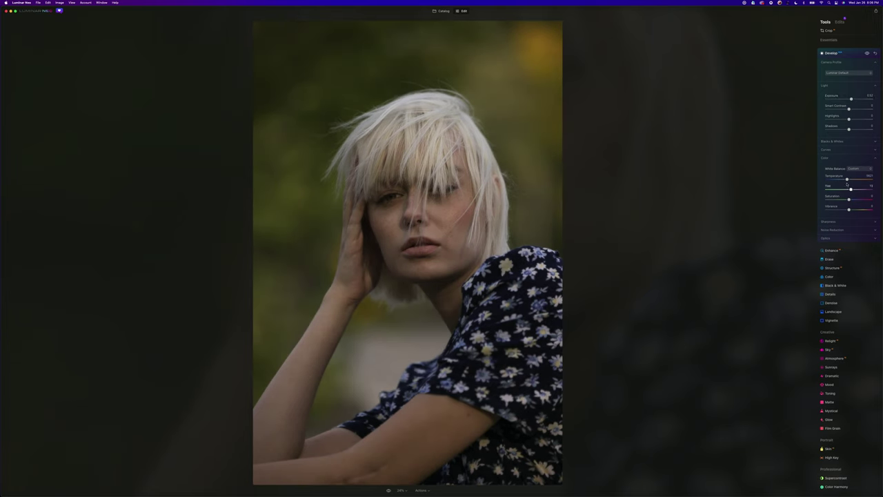
pyautogui.moveTo(846, 179); pyautogui.dragTo(853, 189)
# Step: Raise Relight Depth and Brightness Near, briefly checking the Advanced Settings
pyautogui.click(828, 341)
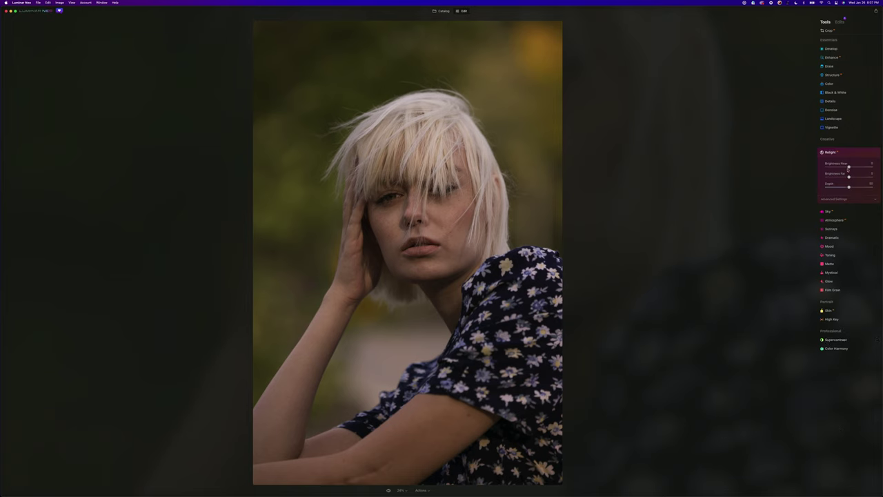
pyautogui.moveTo(849, 188)
pyautogui.mouseDown()
pyautogui.moveTo(859, 167)
pyautogui.moveTo(851, 177)
pyautogui.mouseUp()
pyautogui.click(850, 199)
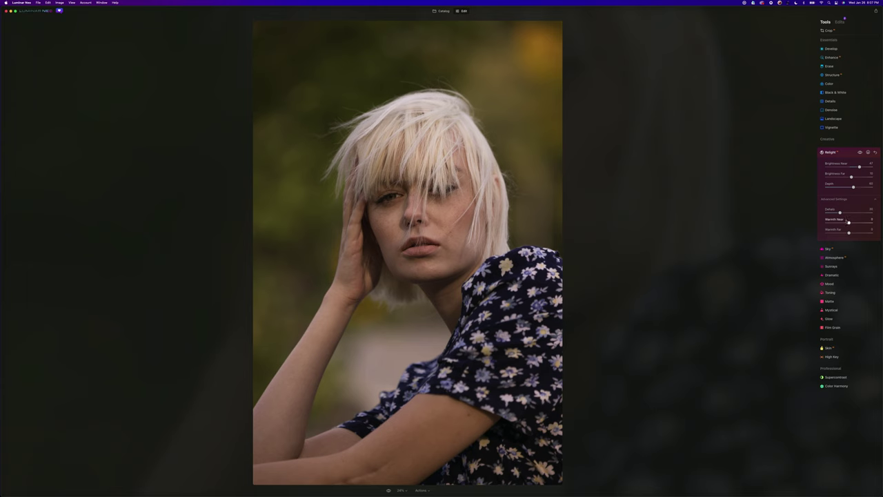
pyautogui.click(873, 199)
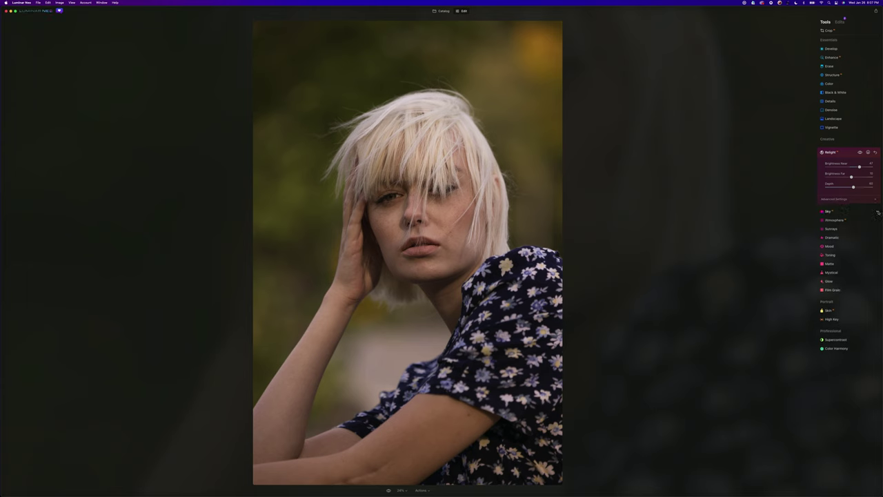
# Step: Raise the Enhance Accent slider to about 31
pyautogui.click(831, 57)
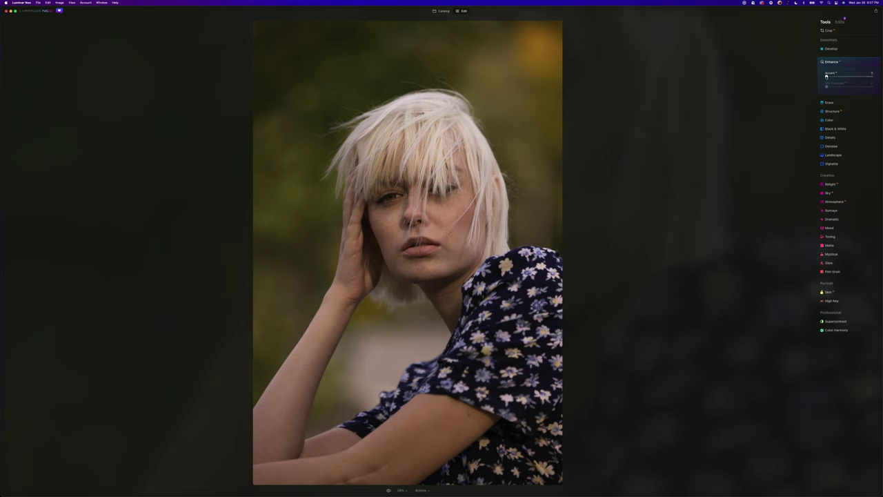
pyautogui.moveTo(826, 76); pyautogui.dragTo(829, 76)
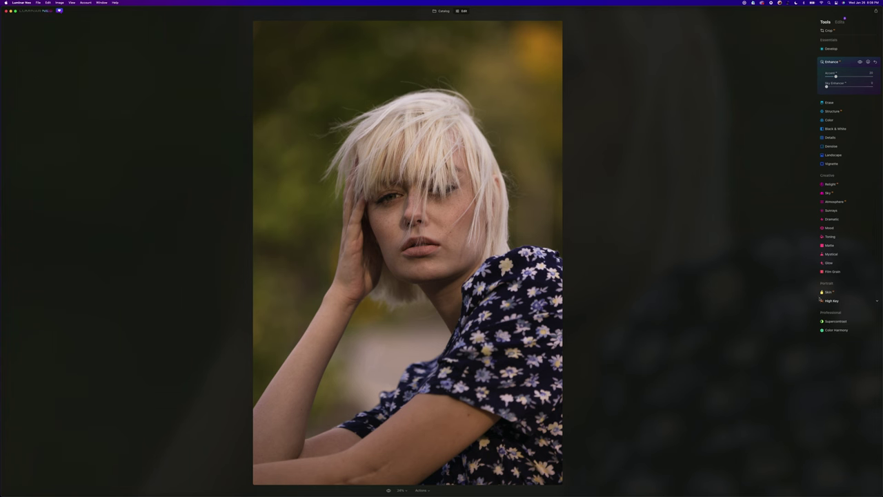
# Step: Raise the Skin smoothing Amount high, checking the cheek at full size
pyautogui.click(830, 293)
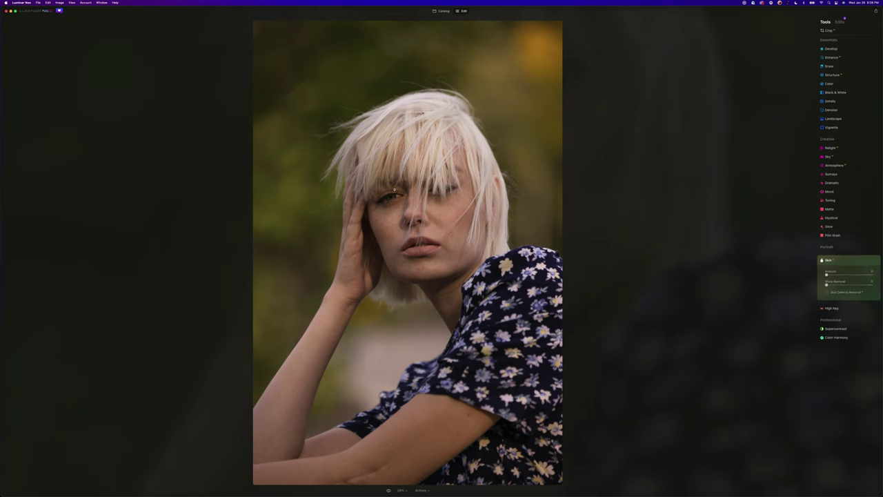
pyautogui.doubleClick(438, 214)
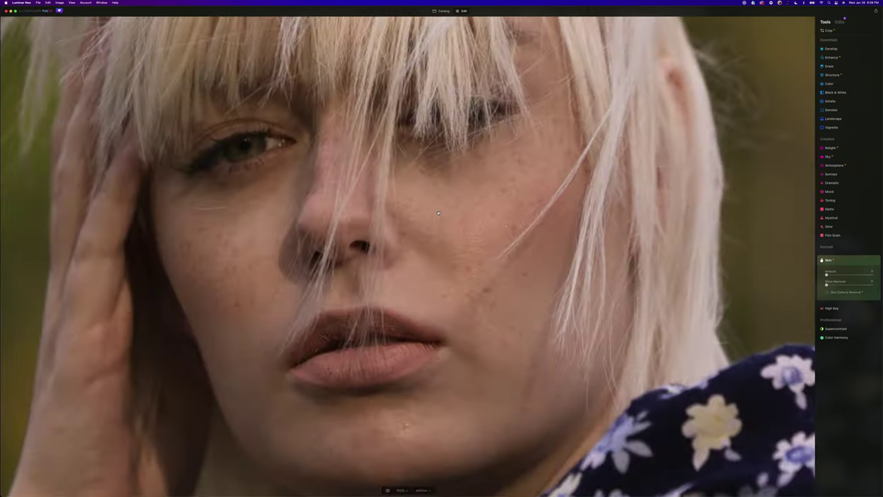
pyautogui.doubleClick(438, 213)
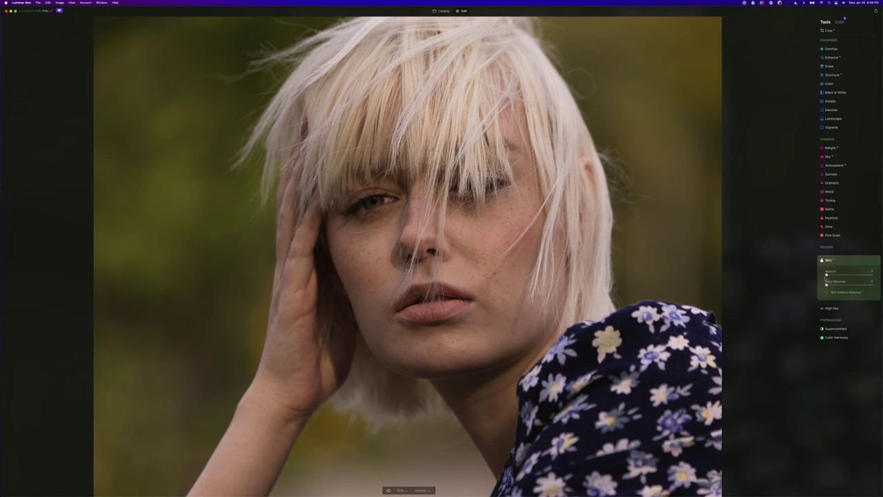
pyautogui.moveTo(834, 275); pyautogui.dragTo(860, 275)
pyautogui.moveTo(871, 274); pyautogui.dragTo(862, 276)
# Step: Try Shine Removal and Skin Defects Removal, undo them, and settle Amount near 75
pyautogui.moveTo(826, 284); pyautogui.dragTo(834, 283)
pyautogui.click(828, 293)
pyautogui.press('super+z')
pyautogui.press('super+z')
pyautogui.press('super+z')
pyautogui.moveTo(871, 274); pyautogui.dragTo(861, 275)
pyautogui.press('super+0')
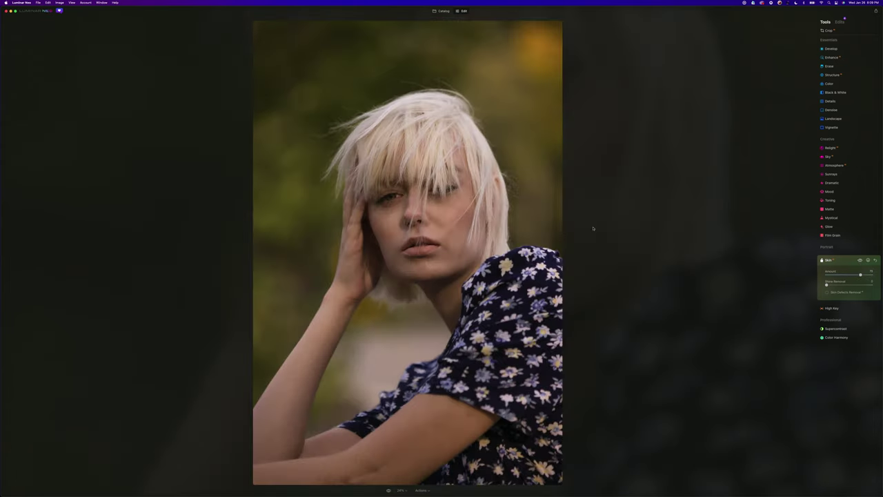
# Step: Nudge Enhance Accent slightly higher, then zoom to 100% centred on the face
pyautogui.click(831, 58)
pyautogui.click(829, 233)
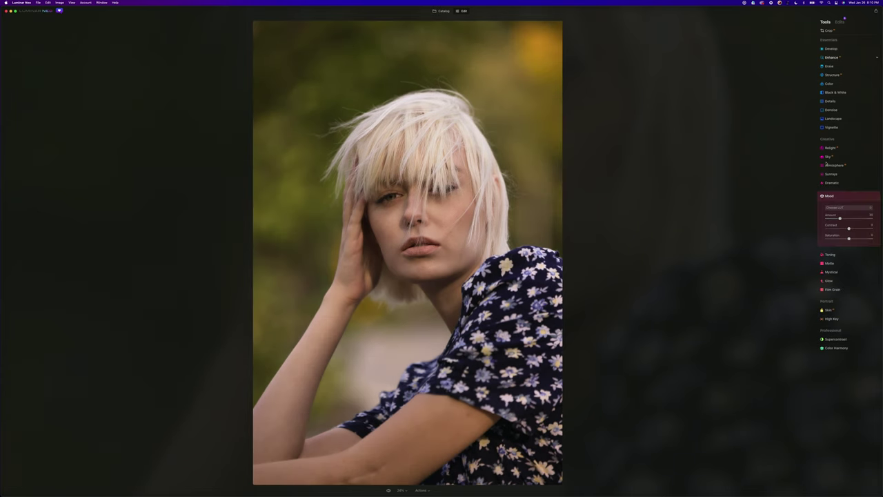
pyautogui.click(830, 57)
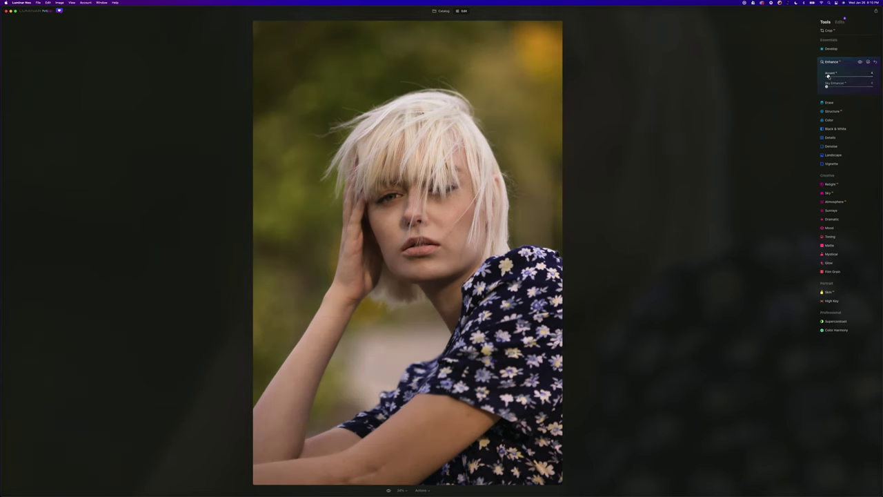
pyautogui.moveTo(835, 76); pyautogui.dragTo(840, 76)
pyautogui.press('super+1')
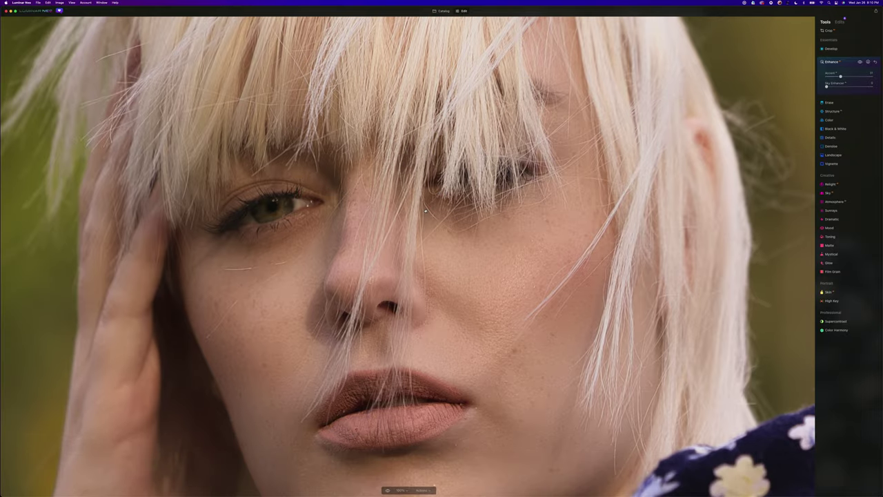
pyautogui.moveTo(426, 210); pyautogui.dragTo(463, 236)
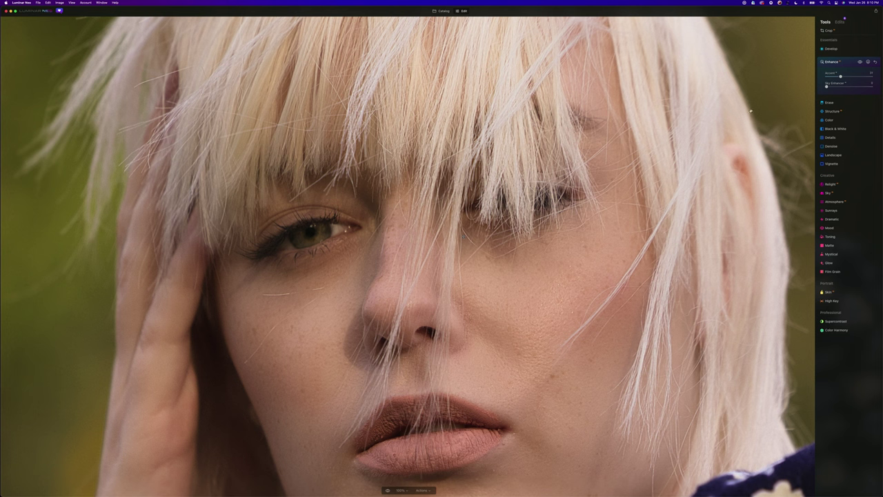
# Step: With Erase at 200% zoom, brush over the stray cheek hairs and erase them
pyautogui.click(830, 102)
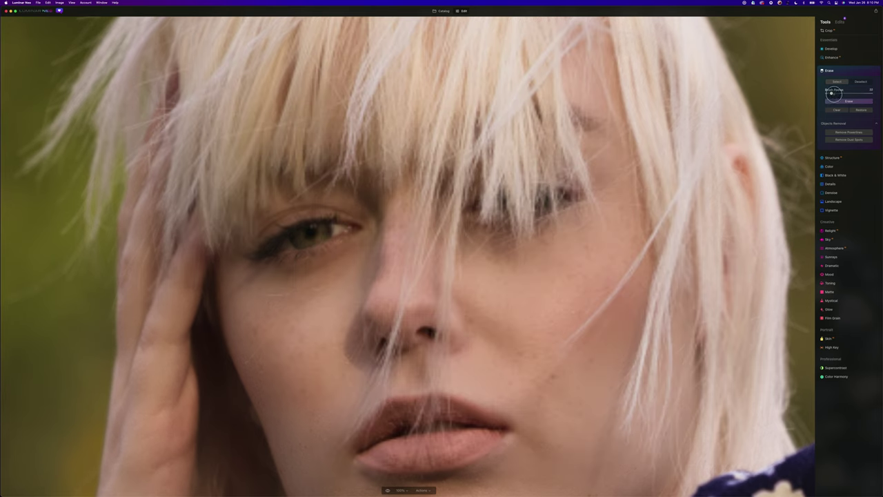
pyautogui.press('super+equal')
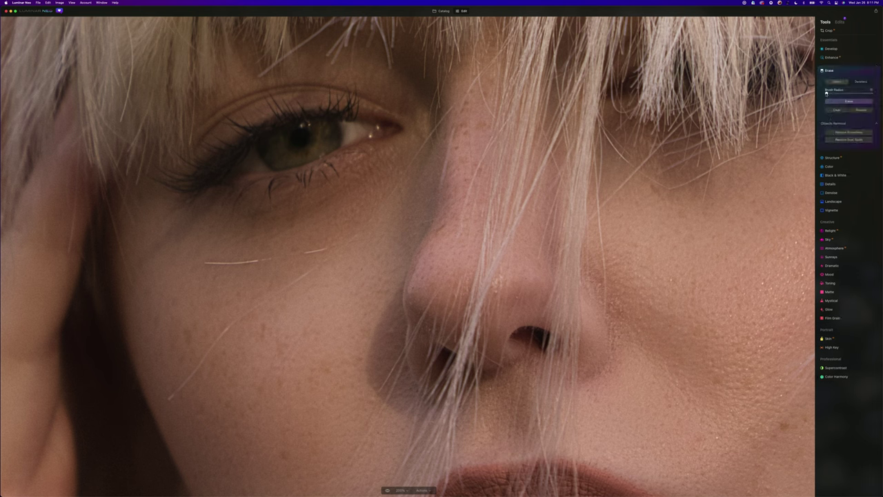
pyautogui.click(455, 105)
pyautogui.moveTo(421, 146); pyautogui.dragTo(454, 106)
pyautogui.moveTo(356, 234); pyautogui.dragTo(421, 147)
pyautogui.moveTo(386, 236); pyautogui.dragTo(204, 263)
pyautogui.moveTo(168, 400)
pyautogui.mouseDown()
pyautogui.moveTo(242, 311)
pyautogui.moveTo(348, 240)
pyautogui.mouseUp()
pyautogui.click(850, 101)
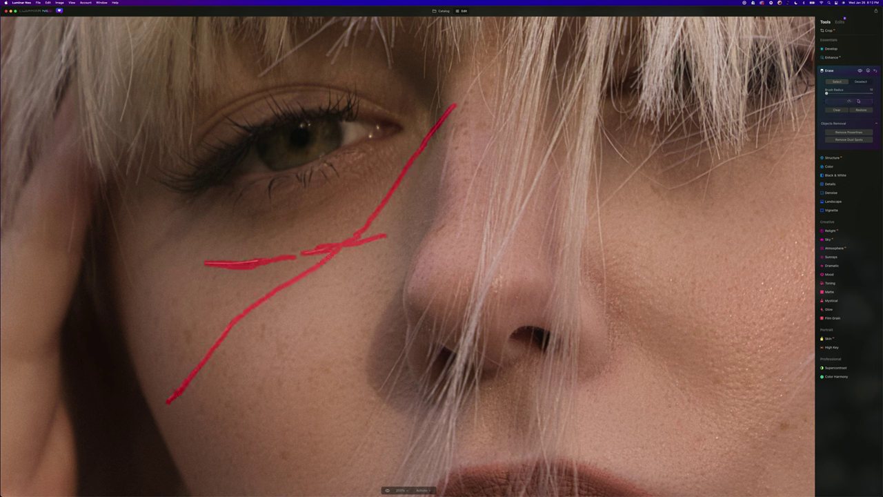
pyautogui.press('super+minus')
pyautogui.press('super+minus')
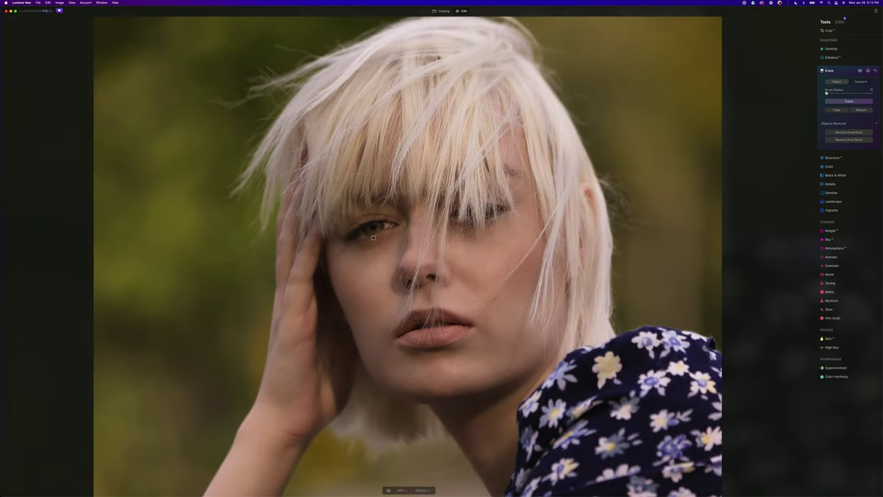
pyautogui.press('super+plus')
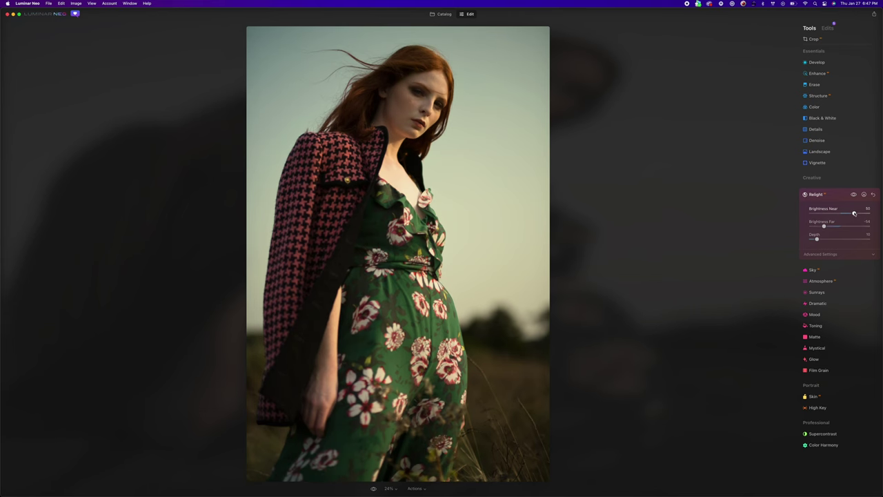
# Step: Deepen the Relight effect and add a Soft Focus glow
pyautogui.moveTo(830, 240)
pyautogui.mouseDown()
pyautogui.moveTo(855, 240)
pyautogui.moveTo(801, 240)
pyautogui.moveTo(833, 238)
pyautogui.moveTo(825, 239)
pyautogui.mouseUp()
pyautogui.click(814, 358)
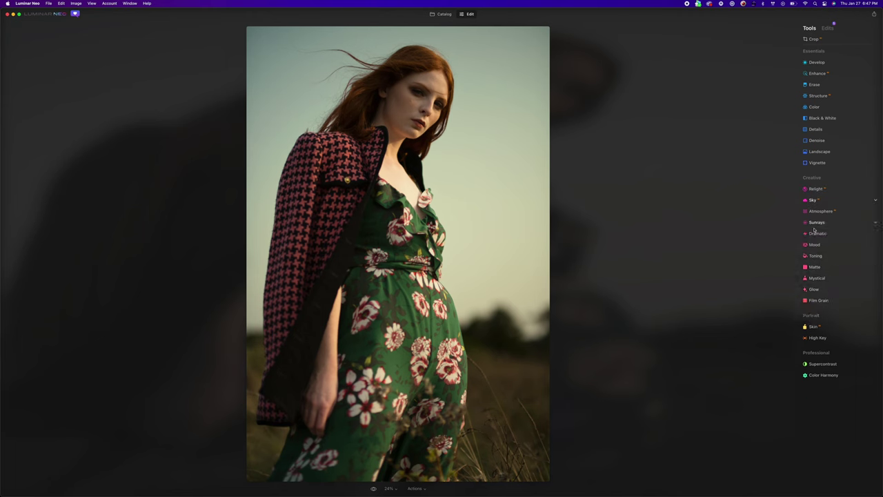
pyautogui.moveTo(809, 322); pyautogui.dragTo(830, 323)
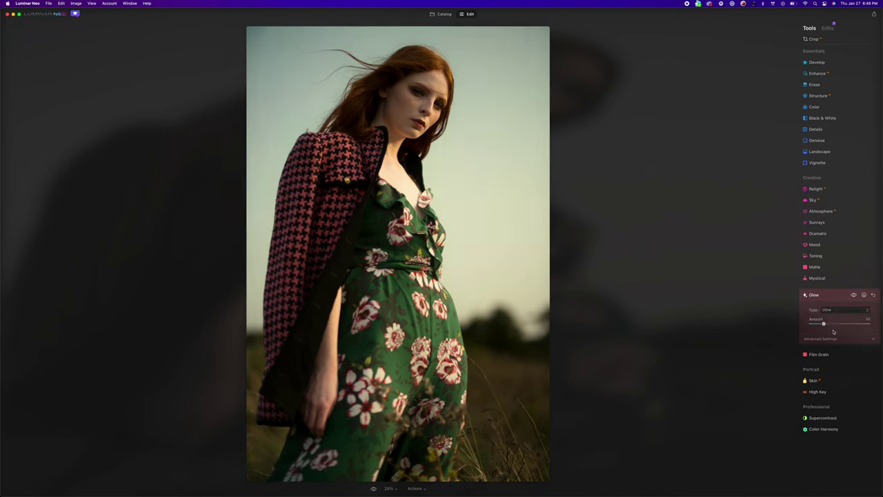
# Step: Shift Develop Tint to 25, then open Skin with the face at 100%
pyautogui.click(816, 62)
pyautogui.moveTo(840, 212); pyautogui.dragTo(847, 212)
pyautogui.scroll(-5, 838, 227)
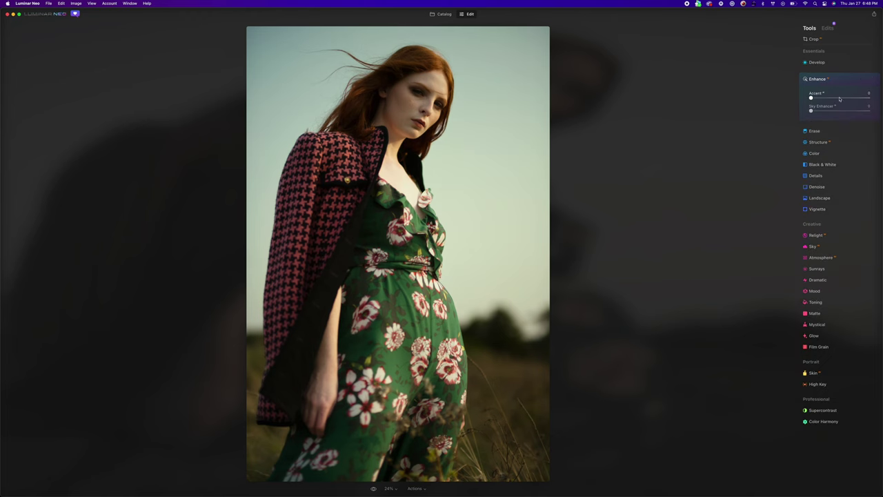
pyautogui.click(812, 352)
pyautogui.click(455, 184)
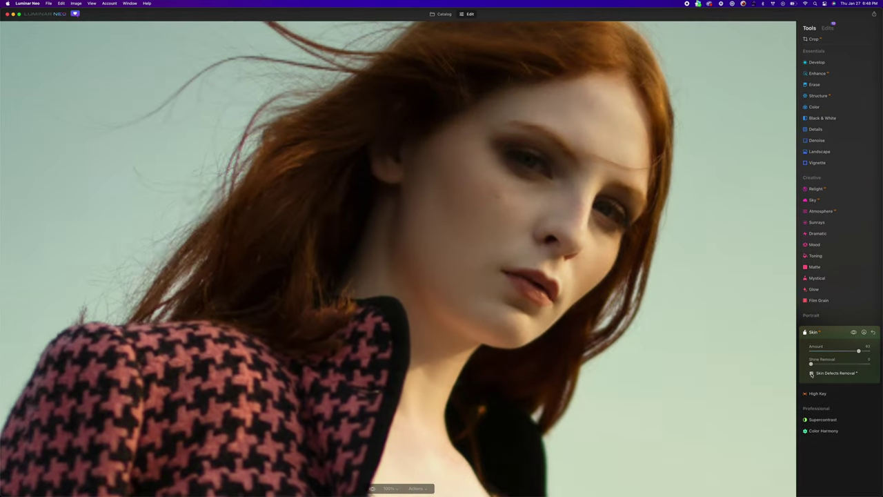